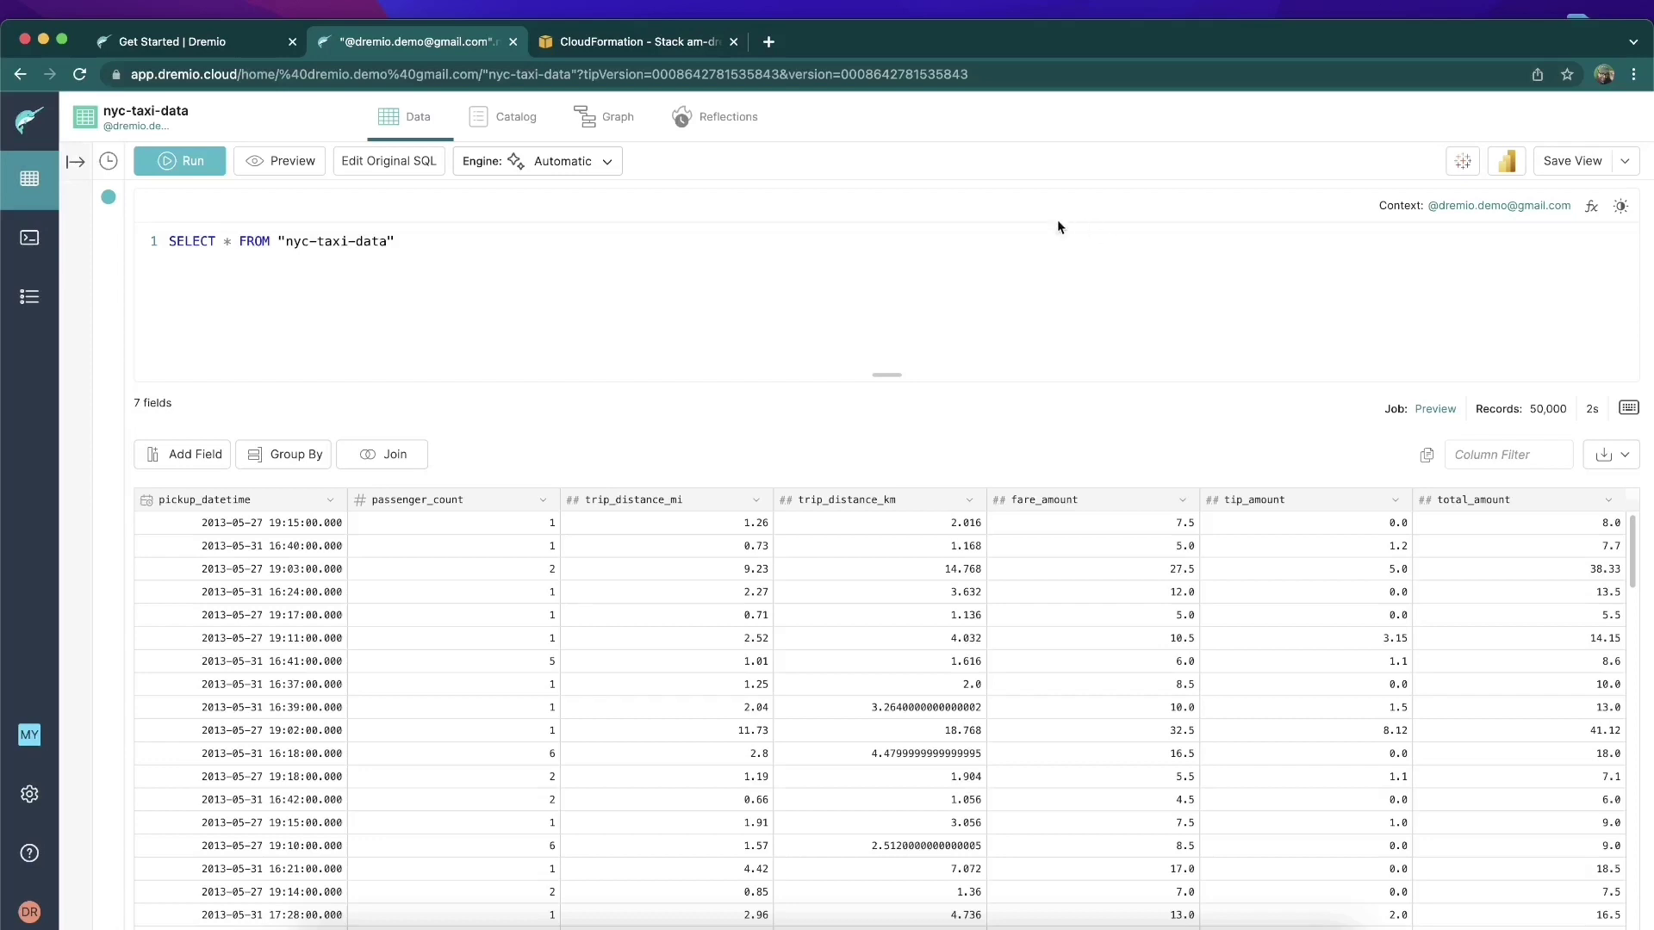
Enable aggregation reflections in the nyc-taxi-data reflection settings.
{"action": "left_click", "coordinate": [727, 129]}
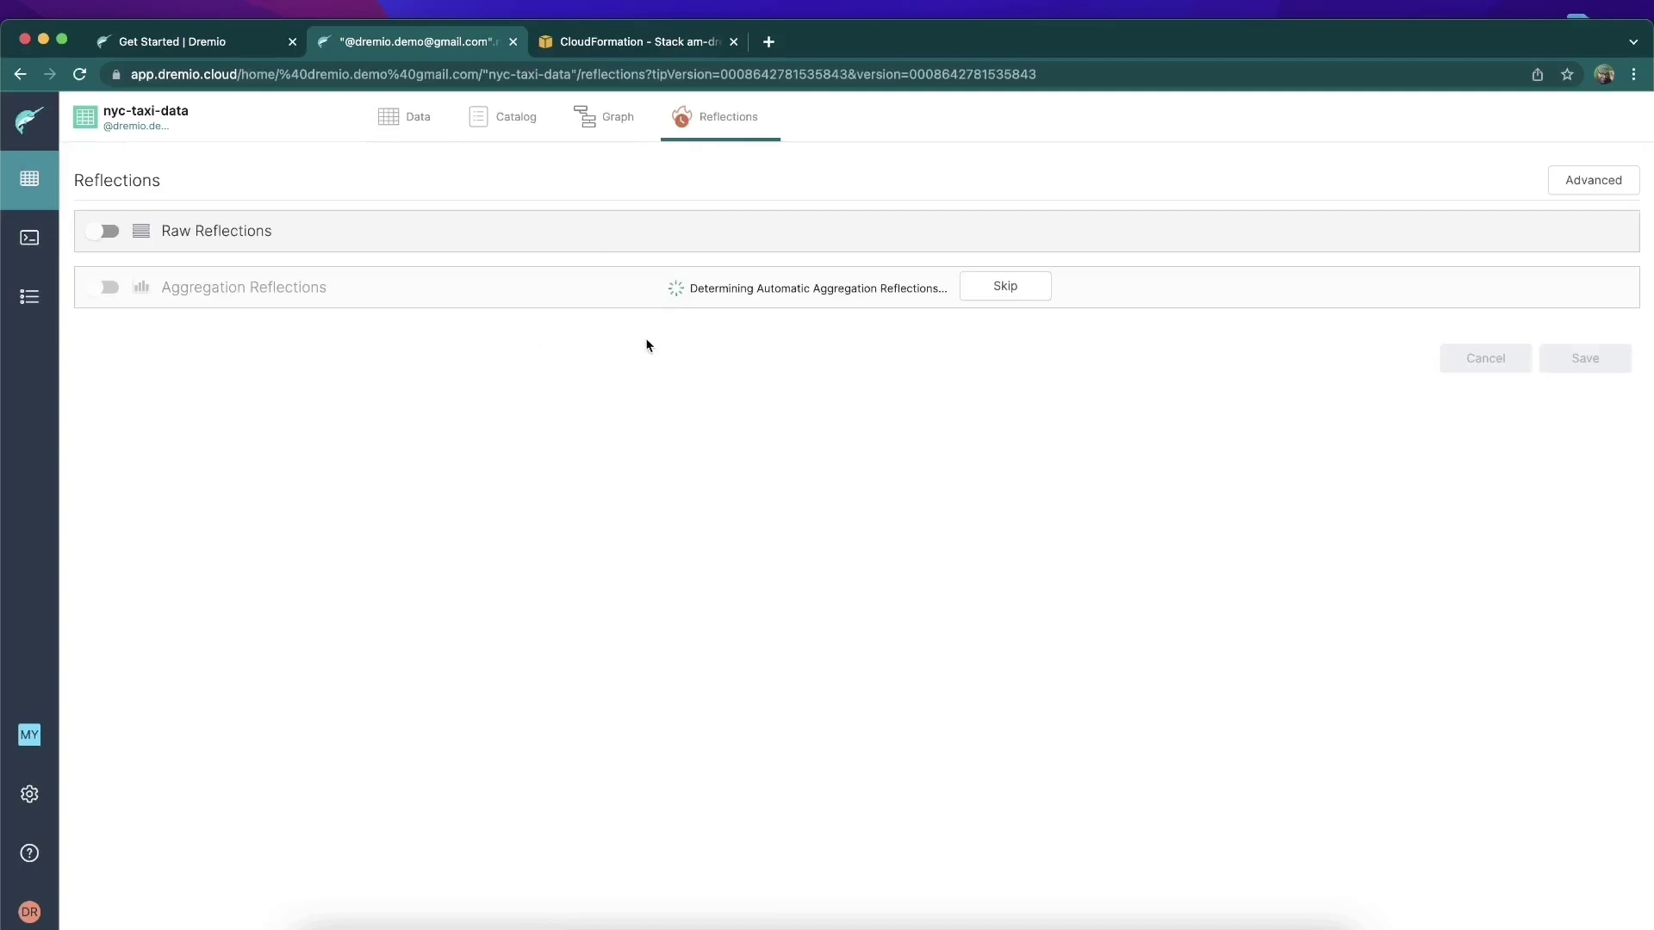
{"action": "left_click", "coordinate": [100, 290]}
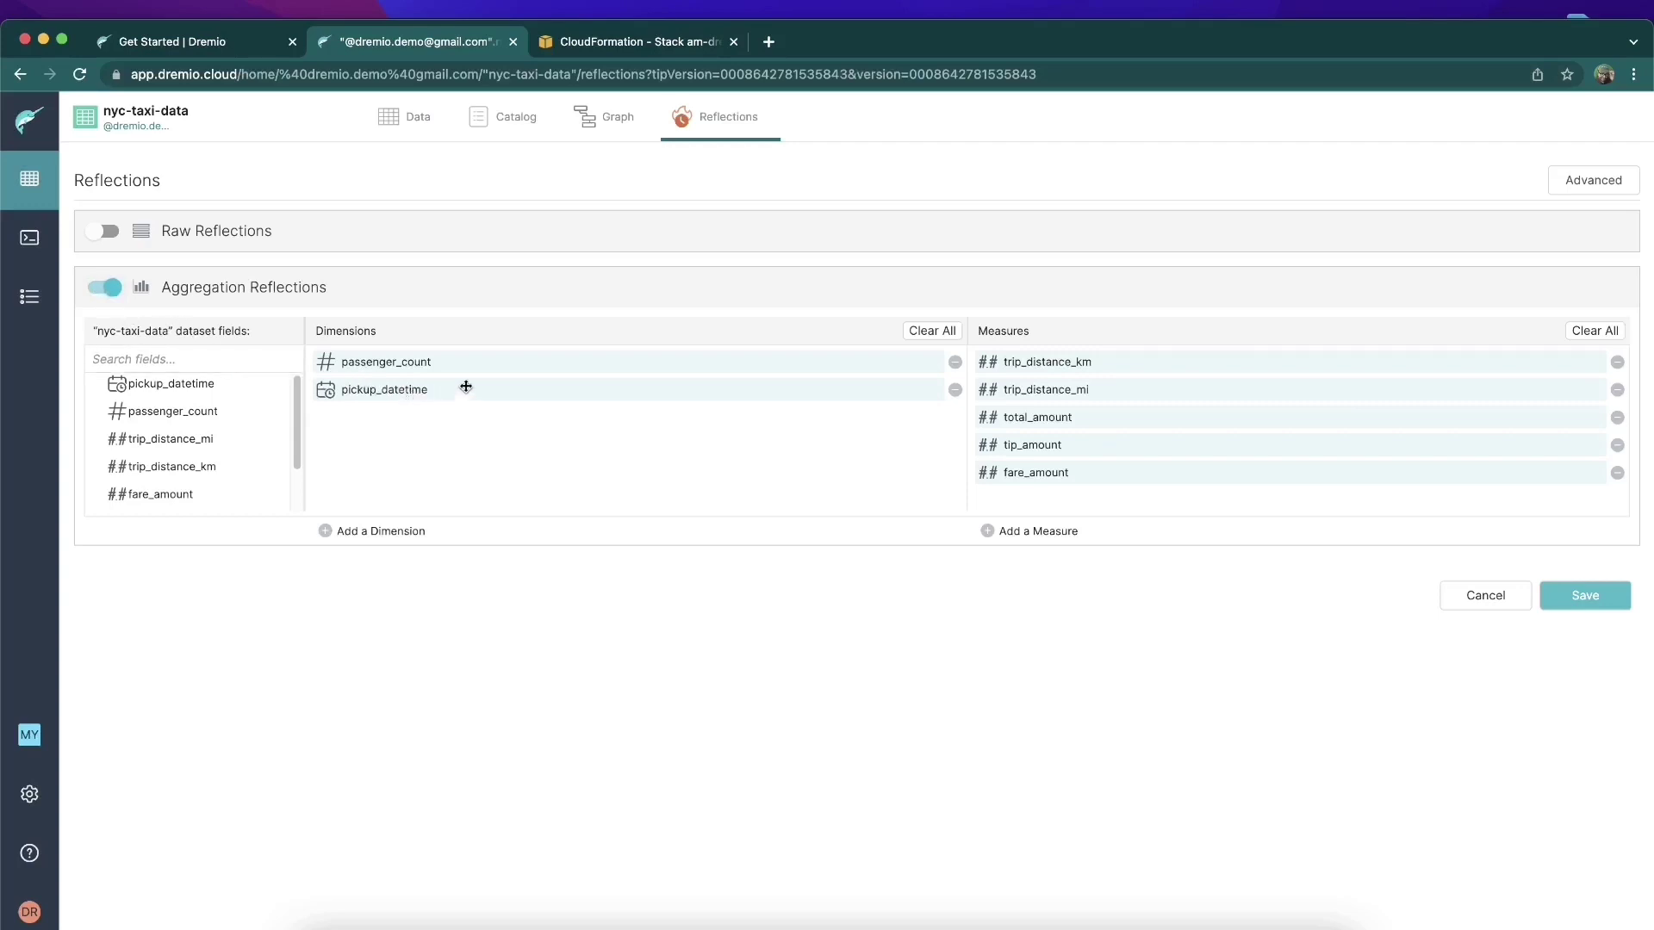
Move passenger_count from Dimensions to Measures and save the aggregation reflection.
{"action": "left_click", "coordinate": [955, 362]}
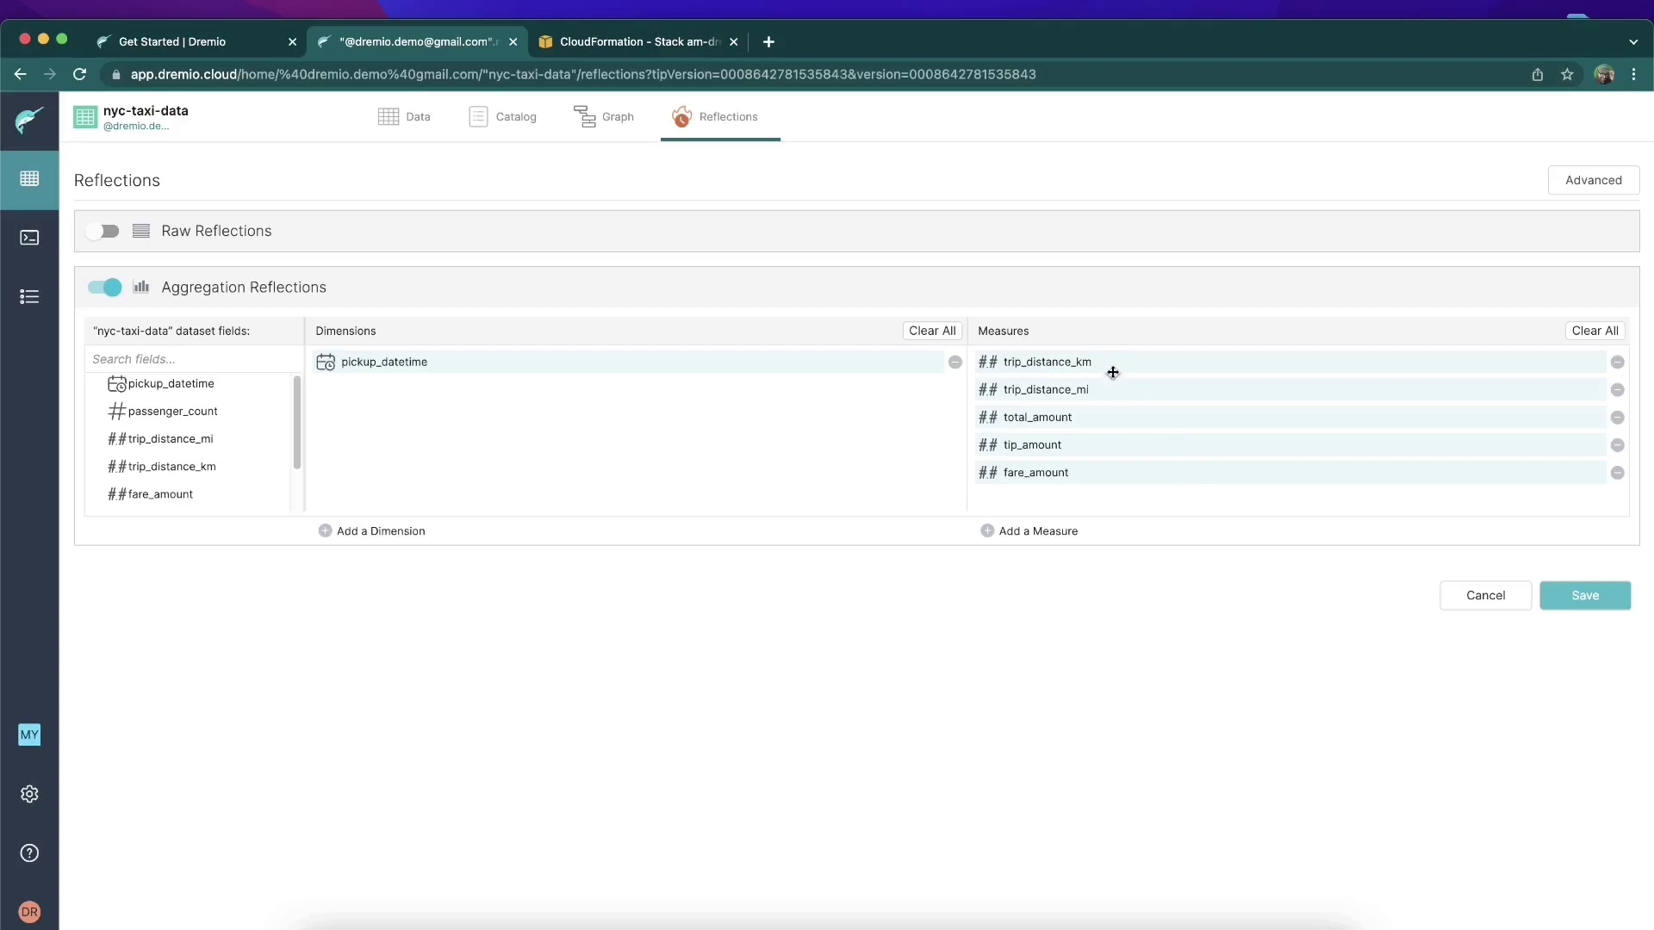
{"action": "left_click_drag", "start_coordinate": [155, 417], "coordinate": [989, 499]}
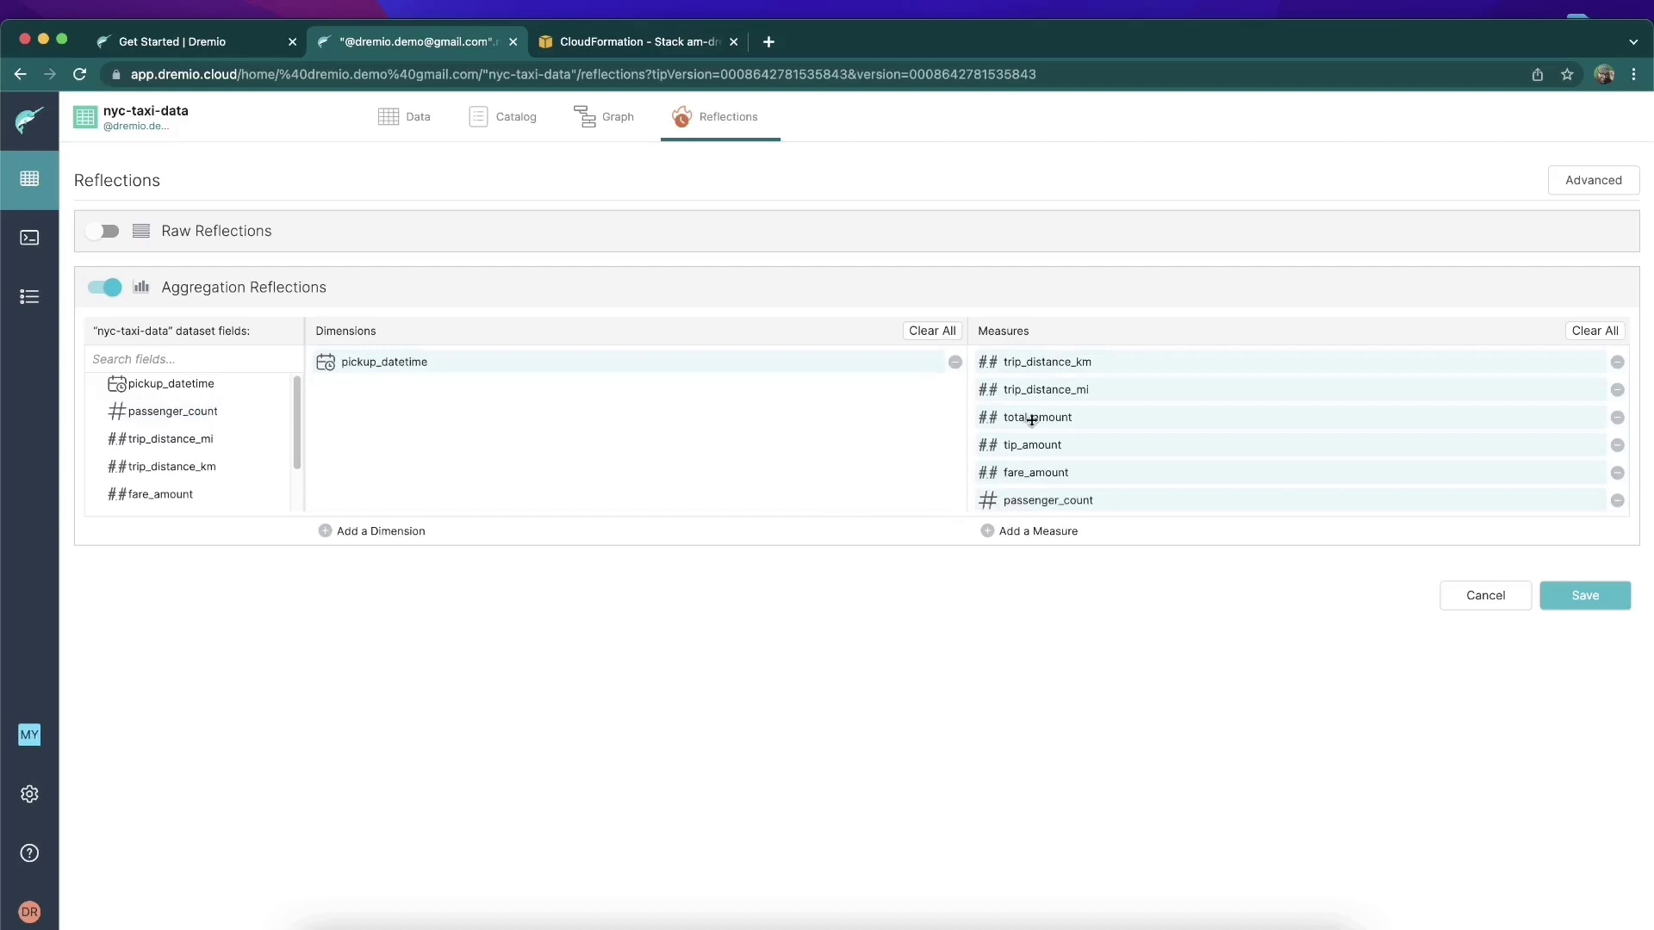
{"action": "left_click", "coordinate": [1584, 600]}
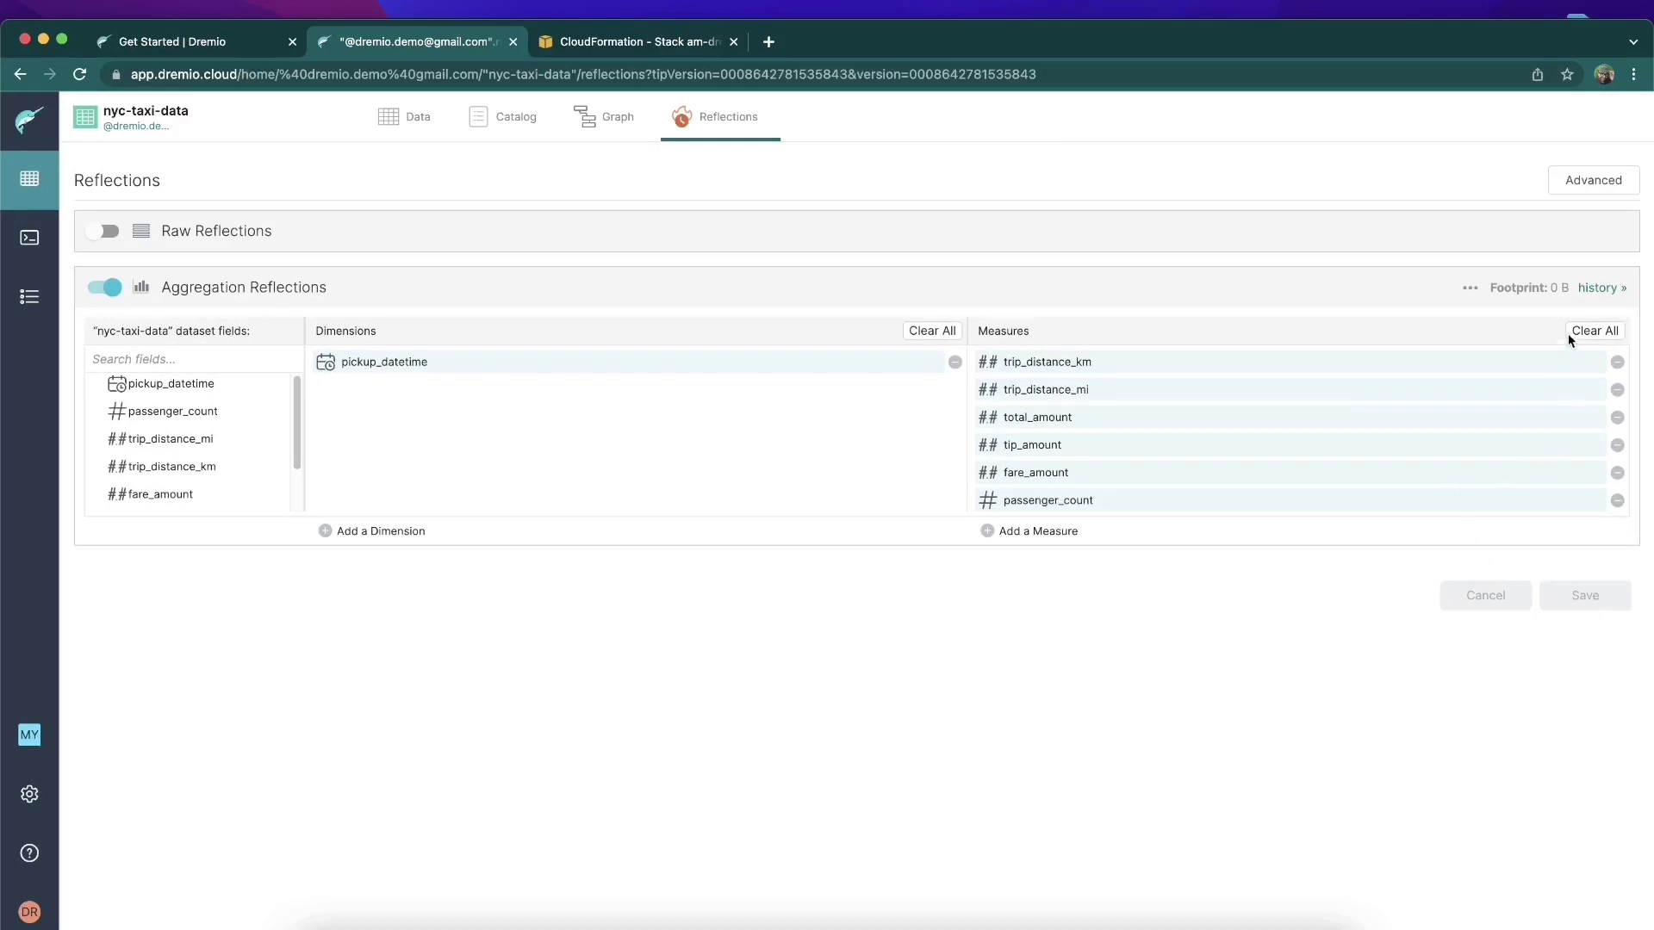
Open the reflection's history in a new tab to view its jobs list.
{"action": "right_click", "coordinate": [1590, 298]}
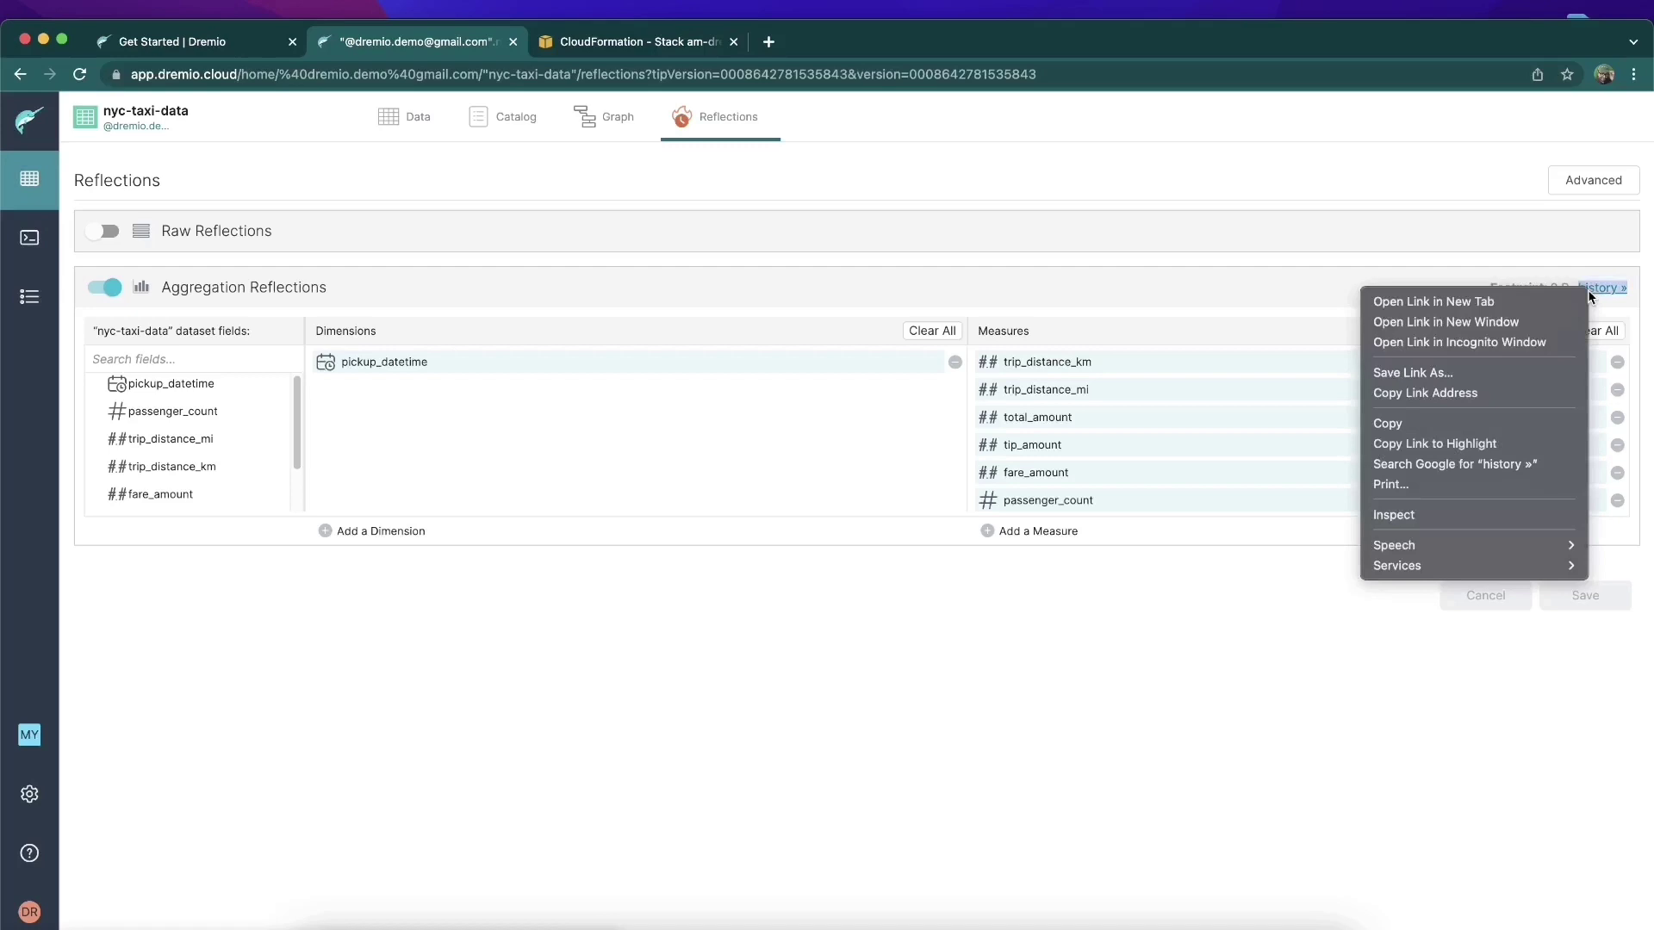
{"action": "left_click", "coordinate": [1552, 301]}
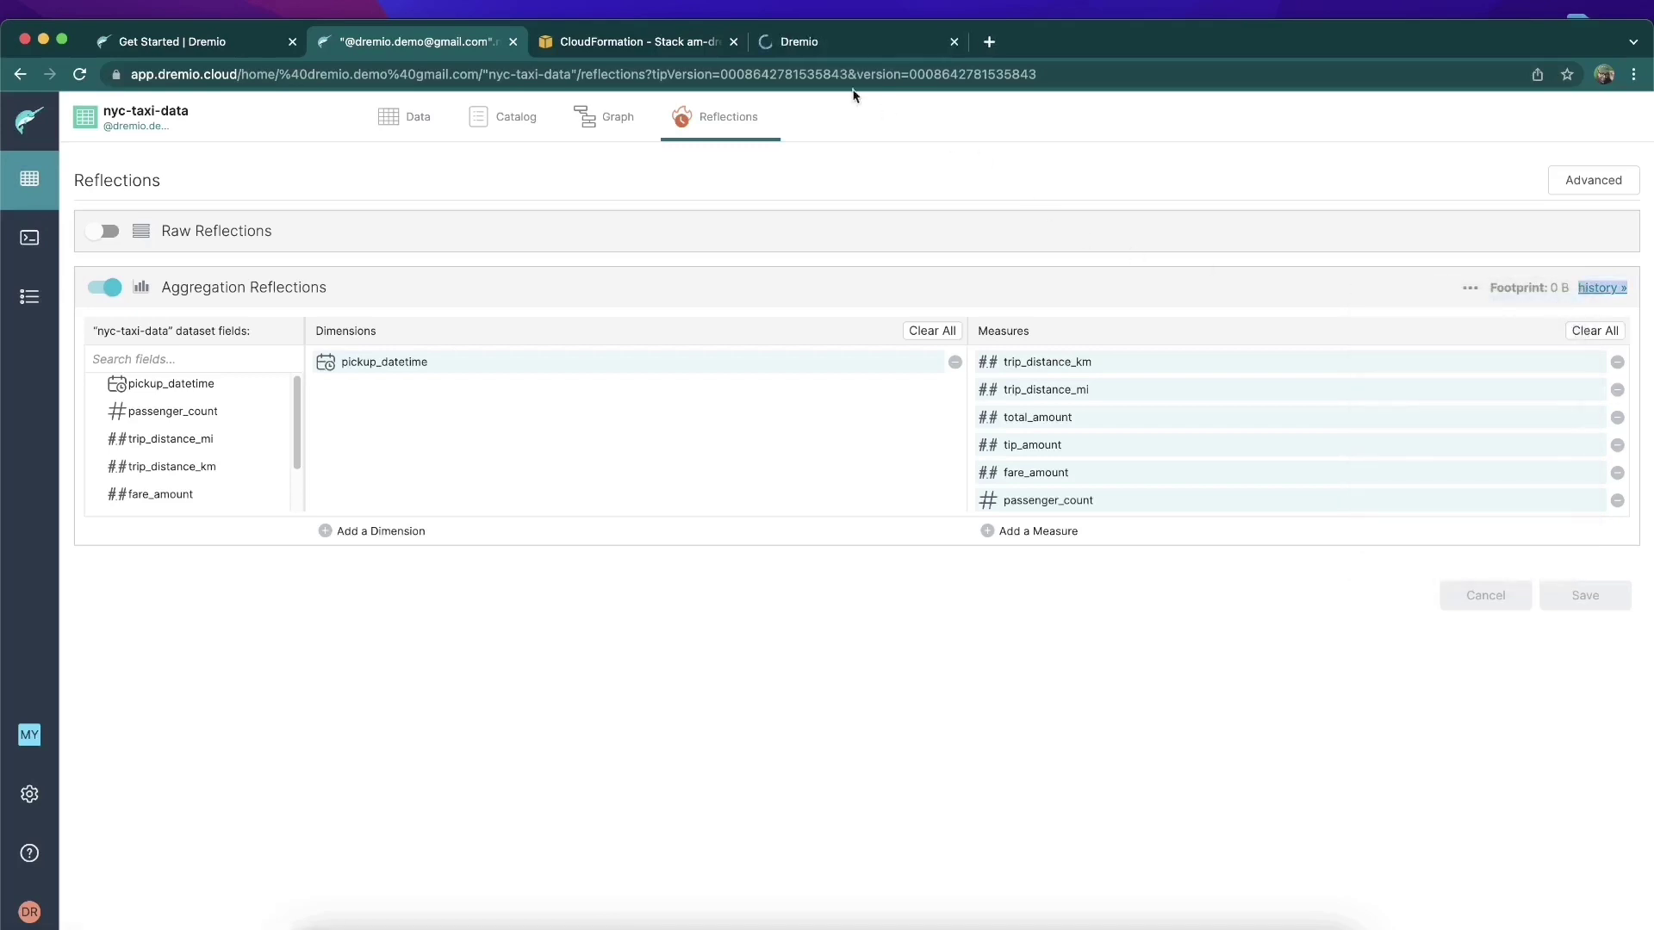
{"action": "left_click", "coordinate": [834, 43]}
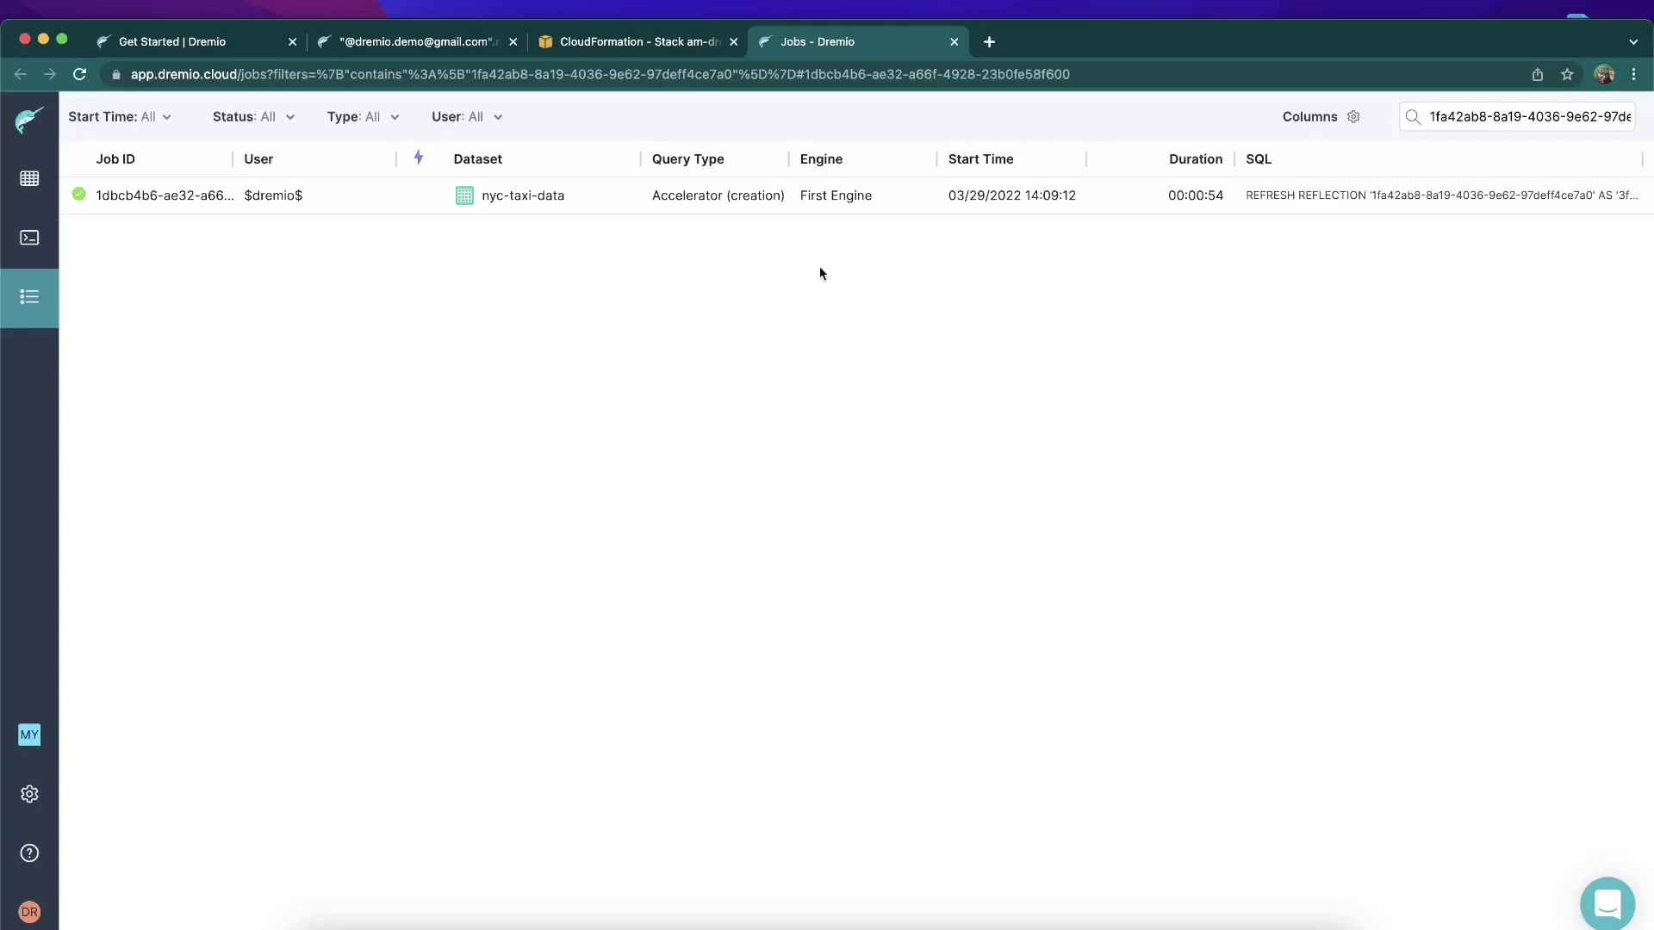
Return to the nyc-taxi-data tab after confirming the creation job completed.
{"action": "left_click", "coordinate": [424, 53]}
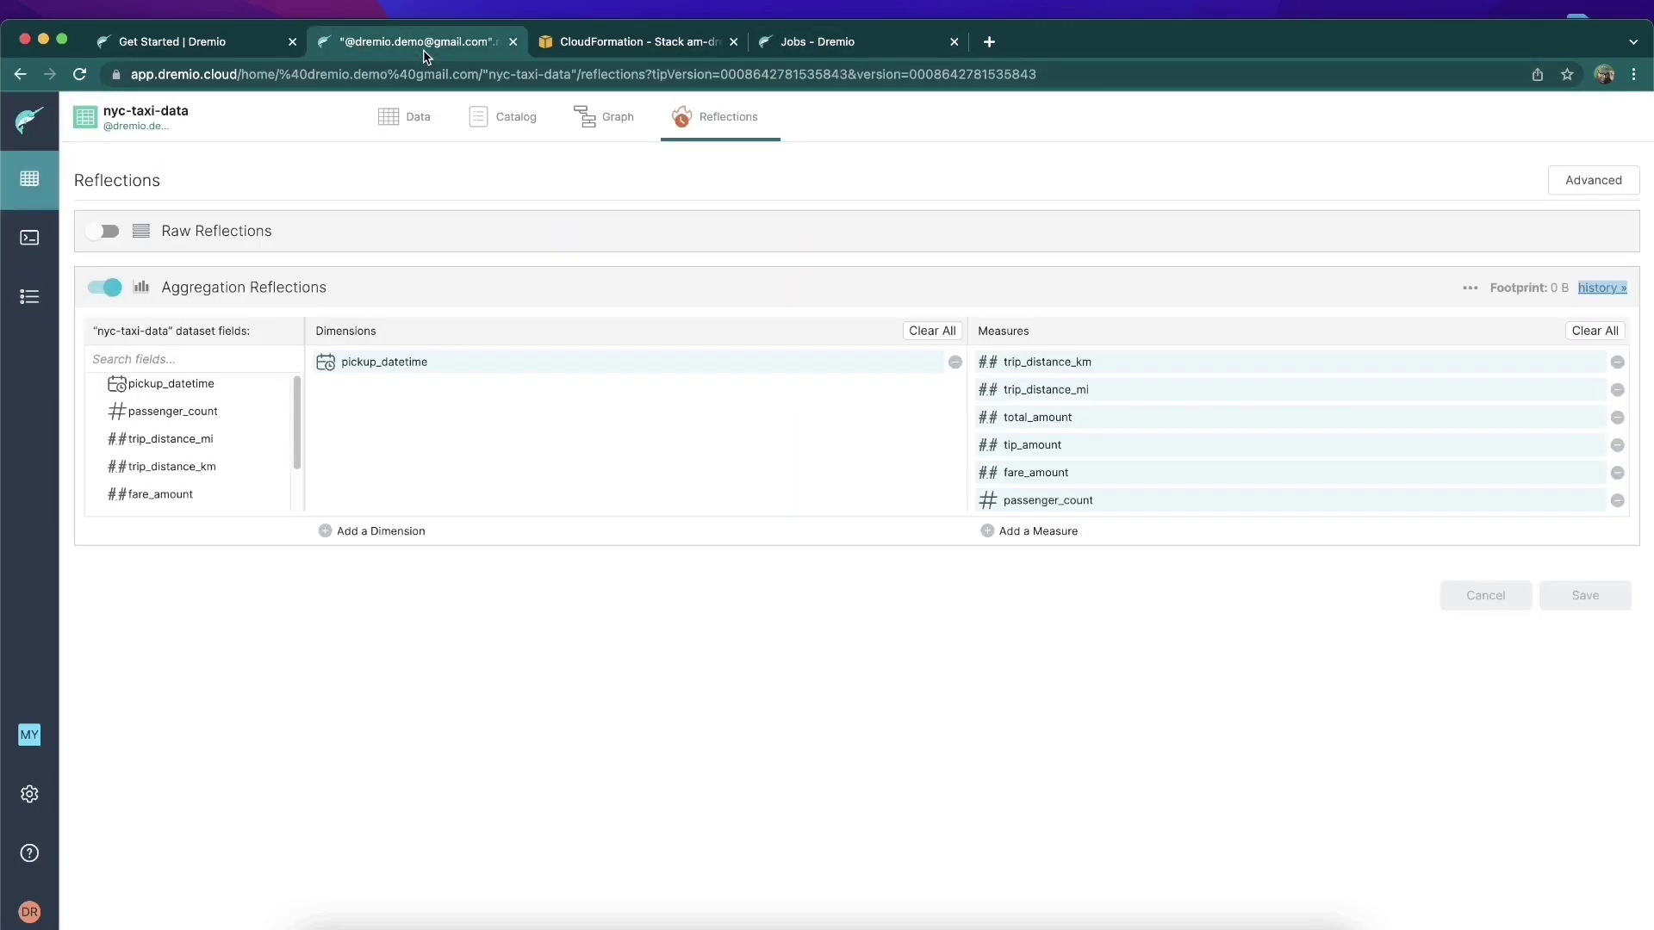
Refresh Reflections to read the 651.53 KB footprint, then open the data preview.
{"action": "left_click", "coordinate": [397, 128]}
{"action": "left_click", "coordinate": [747, 115]}
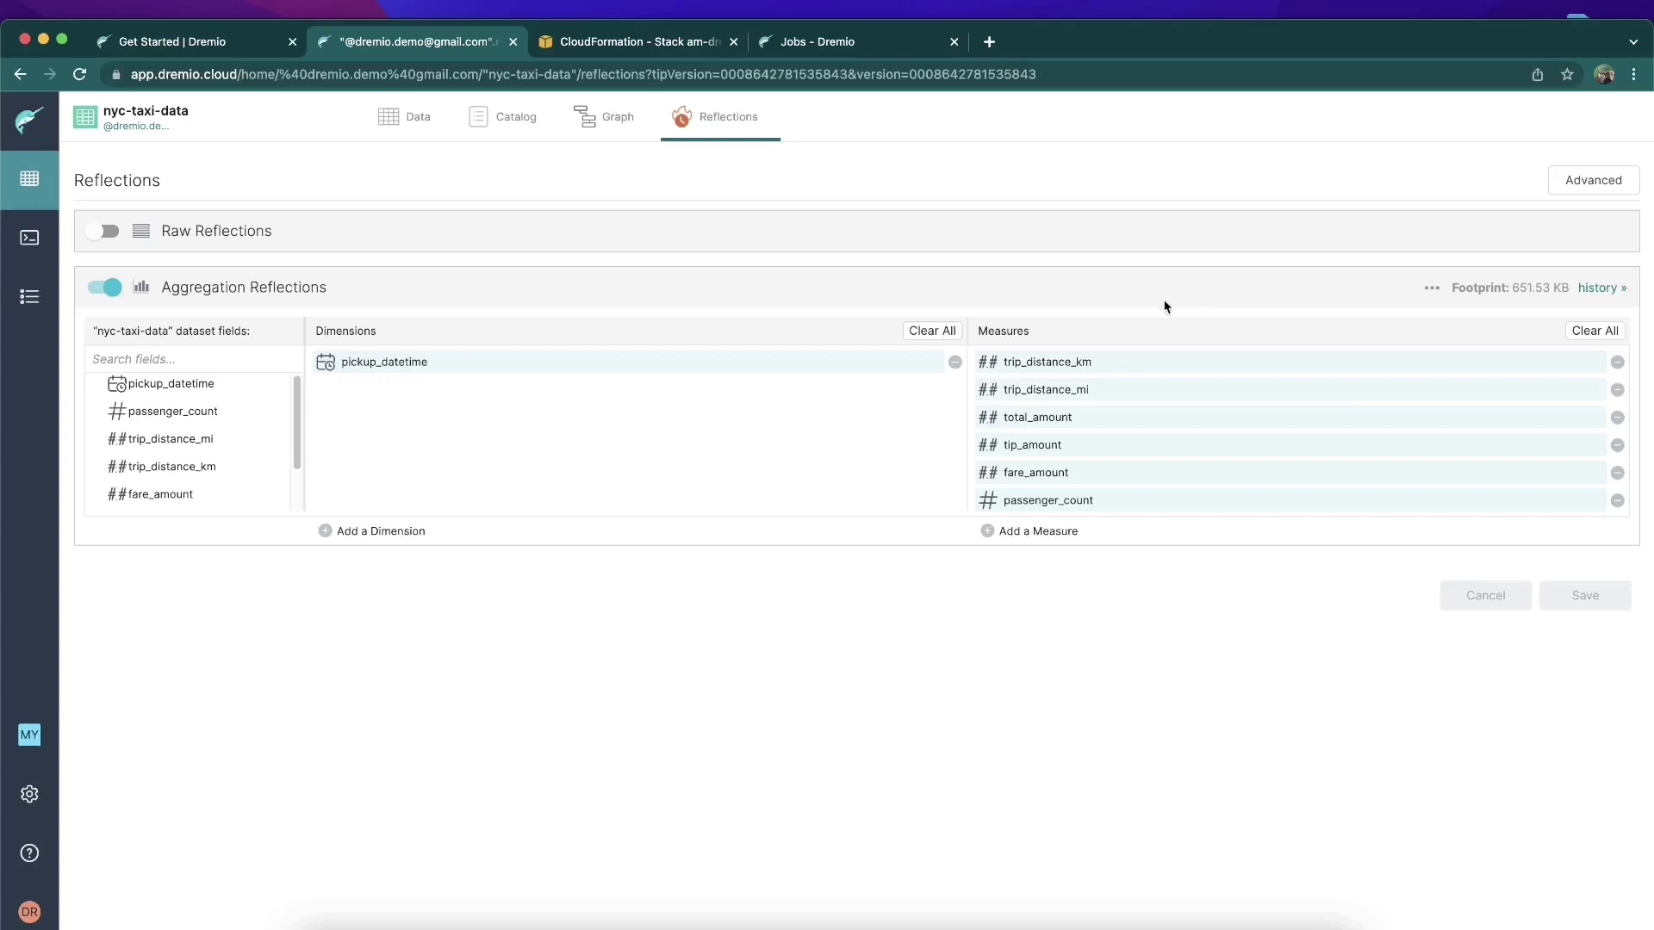
{"action": "left_click", "coordinate": [414, 124]}
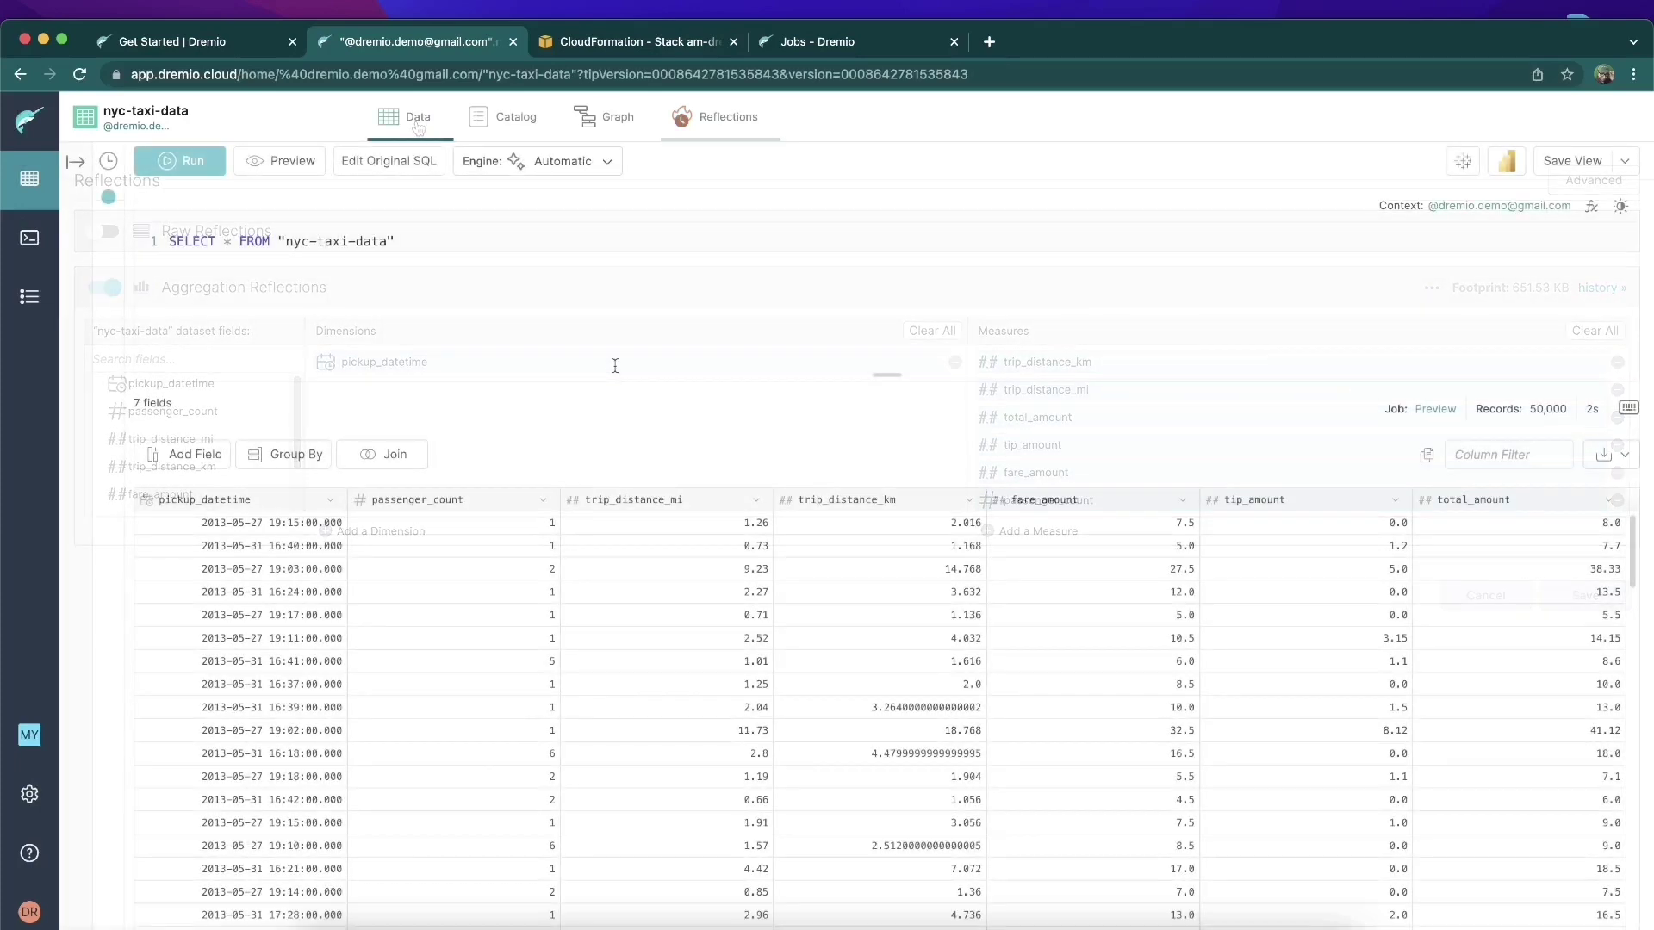